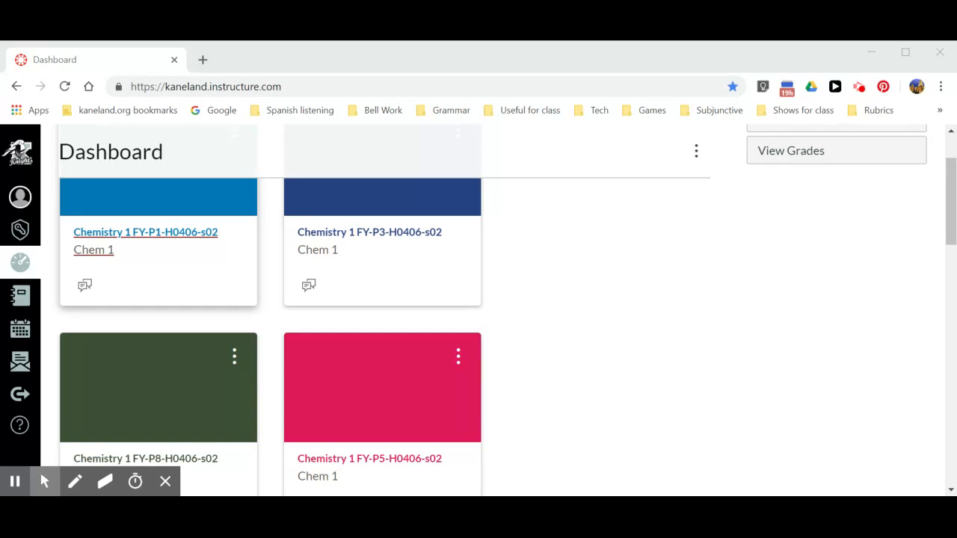
Open the Chemistry 1 FY-P1-H0406-s02 course and locate its course ID in the web address
{"action": "left_click", "coordinate": [128, 236]}
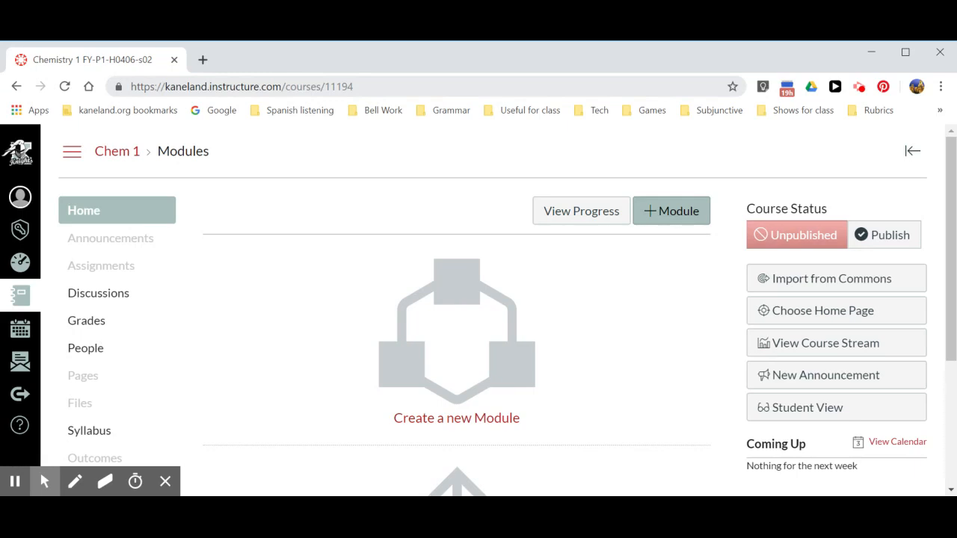
{"action": "left_click", "coordinate": [351, 87]}
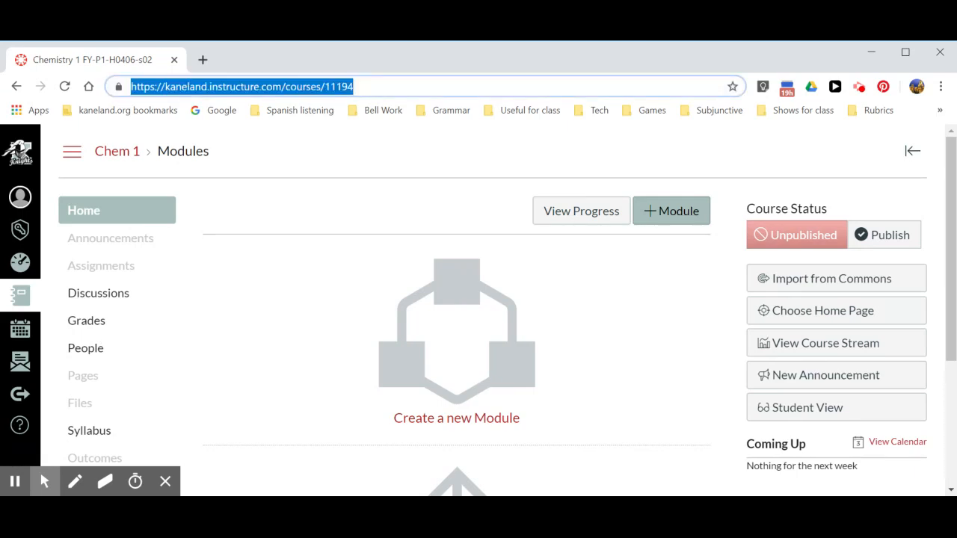
{"action": "left_click", "coordinate": [353, 87]}
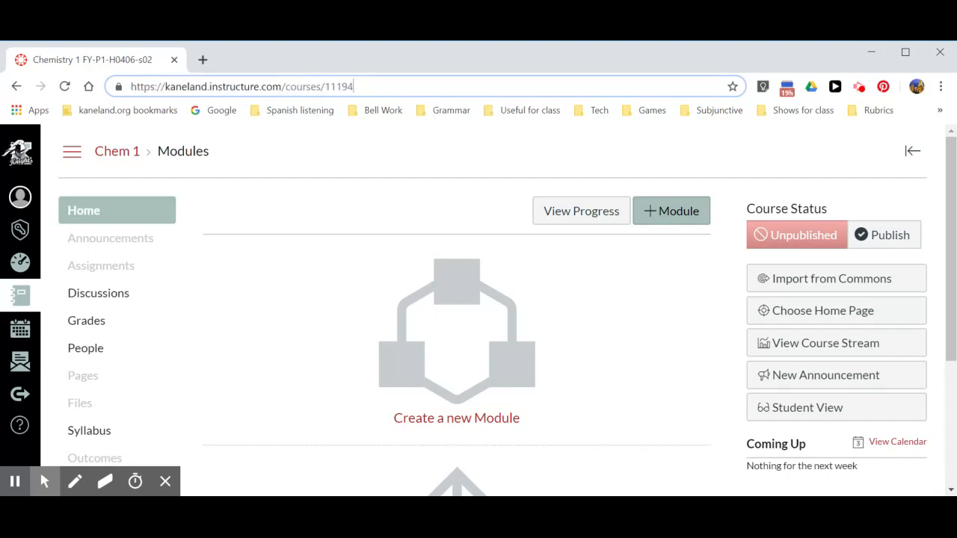
{"action": "left_click_drag", "start_coordinate": [354, 86], "coordinate": [324, 86]}
Open the Chemistry 1 FY-P3-H0406-s02 section from its course settings and start cross-listing it by course ID
{"action": "left_click", "coordinate": [21, 262]}
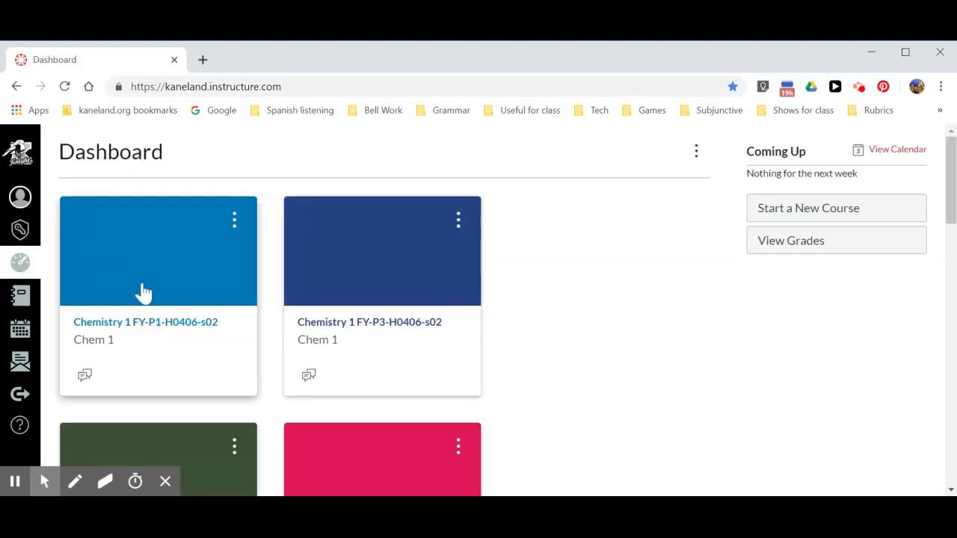
{"action": "left_click", "coordinate": [387, 339]}
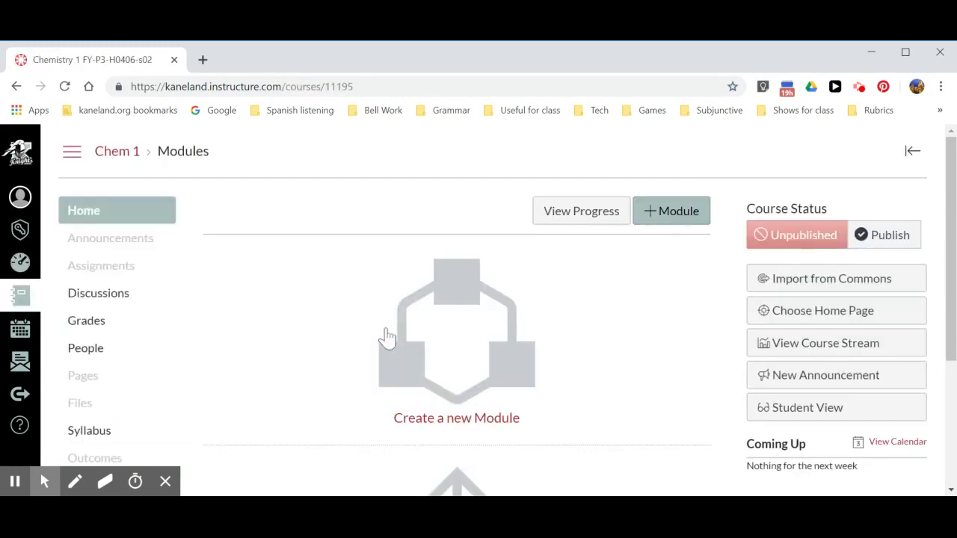
{"action": "scroll", "coordinate": [388, 338], "scroll_direction": "down", "scroll_amount": 3}
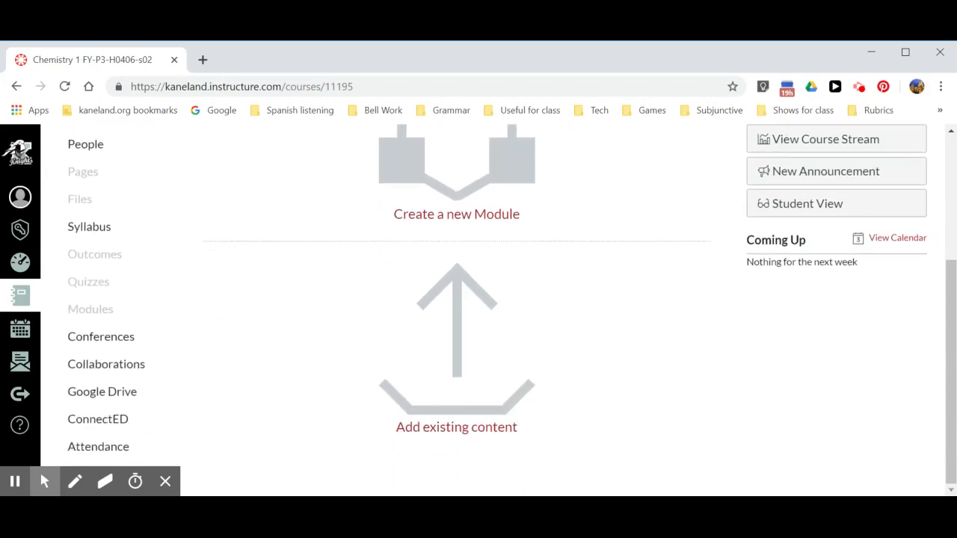
{"action": "left_click", "coordinate": [112, 471]}
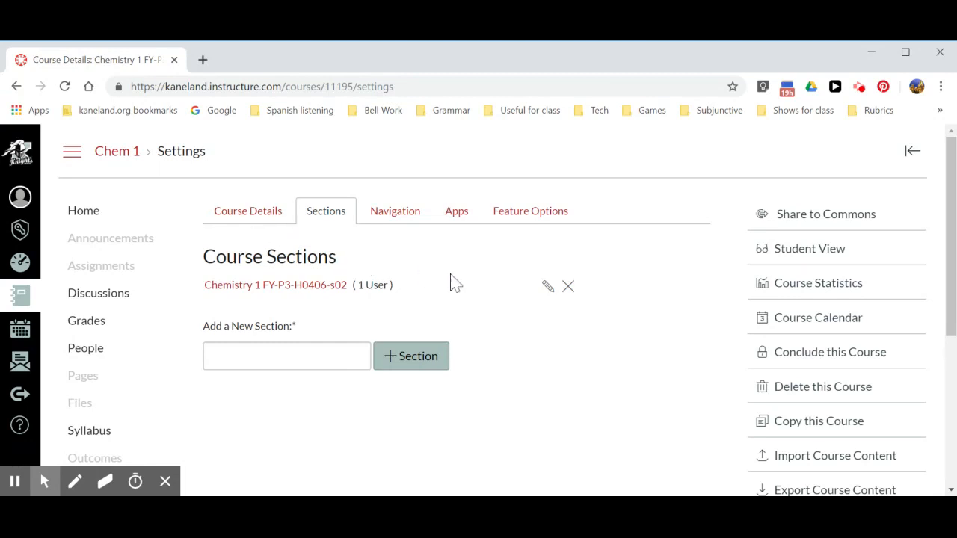
{"action": "left_click", "coordinate": [283, 289]}
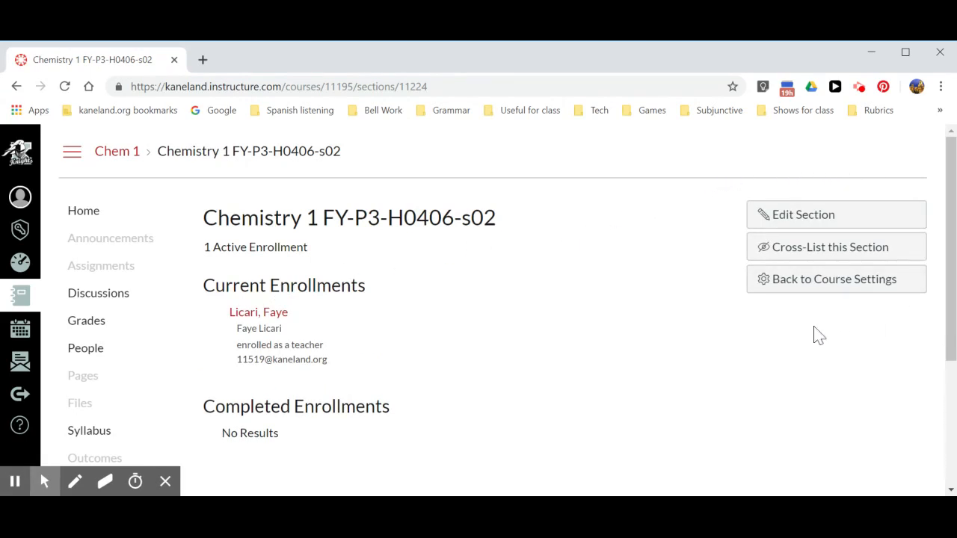
{"action": "left_click", "coordinate": [805, 251]}
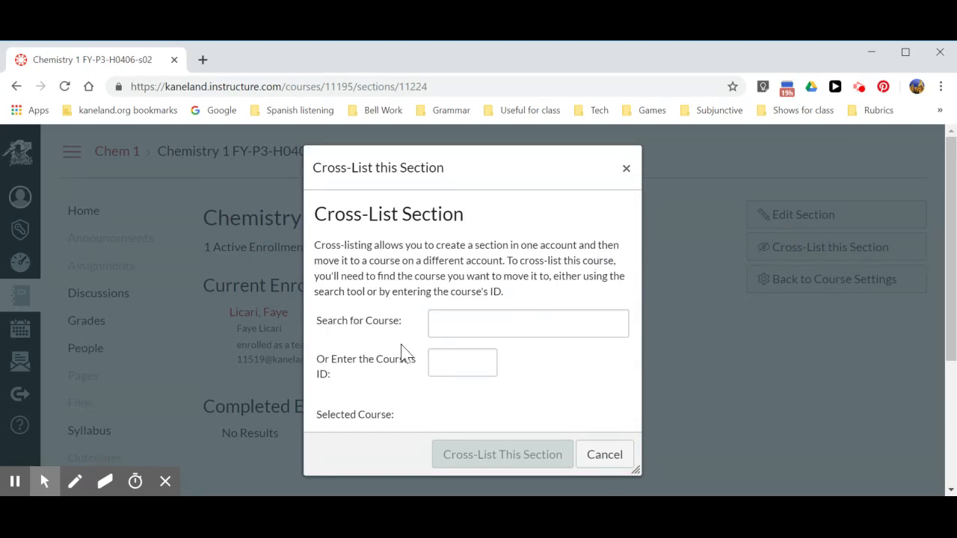
{"action": "left_click", "coordinate": [376, 326]}
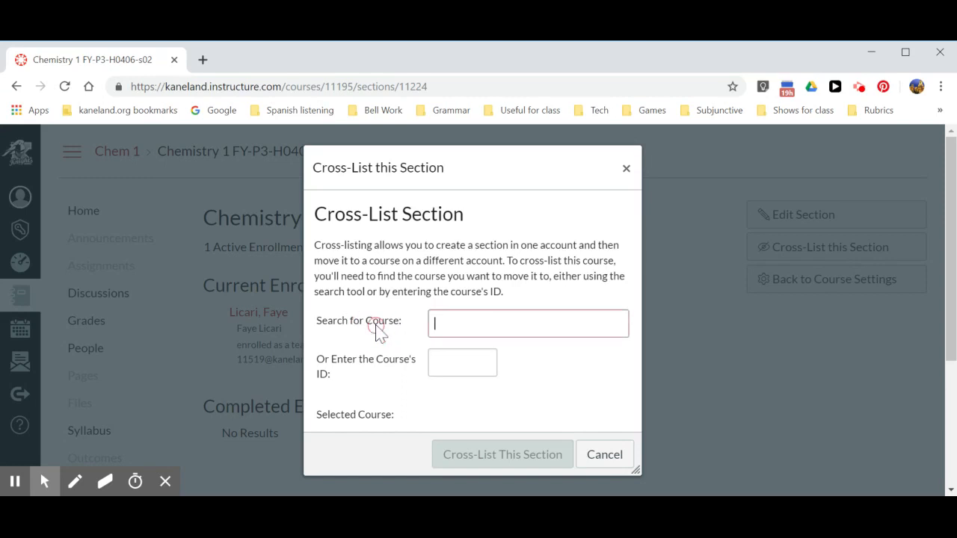
{"action": "left_click", "coordinate": [361, 372]}
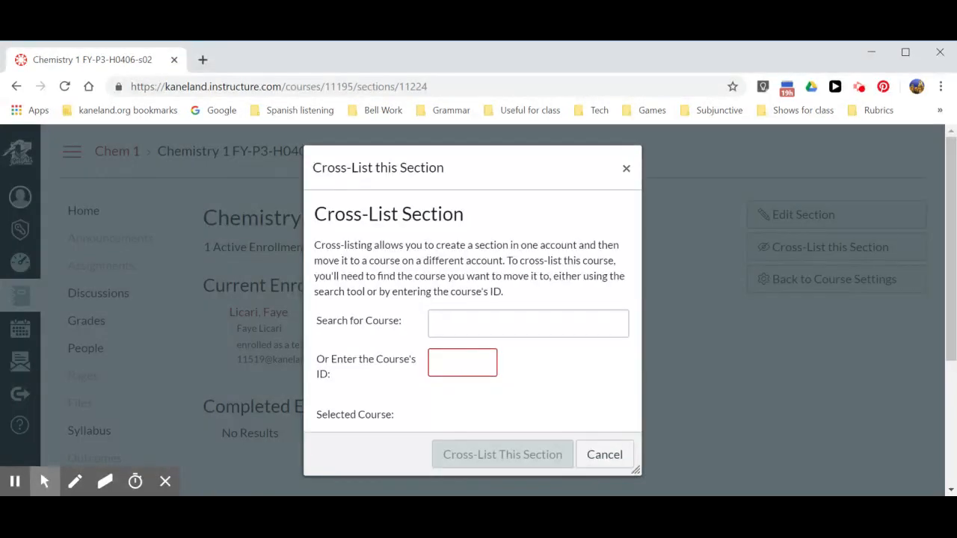
{"action": "type", "text": "11194"}
{"action": "key", "text": "BackSpace"}
{"action": "key", "text": "BackSpace"}
{"action": "key", "text": "BackSpace"}
{"action": "key", "text": "BackSpace"}
{"action": "key", "text": "BackSpace"}
Cross-list the Chemistry 1 FY-P3-H0406-s02 section into the course with ID 11194
{"action": "left_click", "coordinate": [452, 363]}
{"action": "type", "text": "11194"}
{"action": "key", "text": "Tab"}
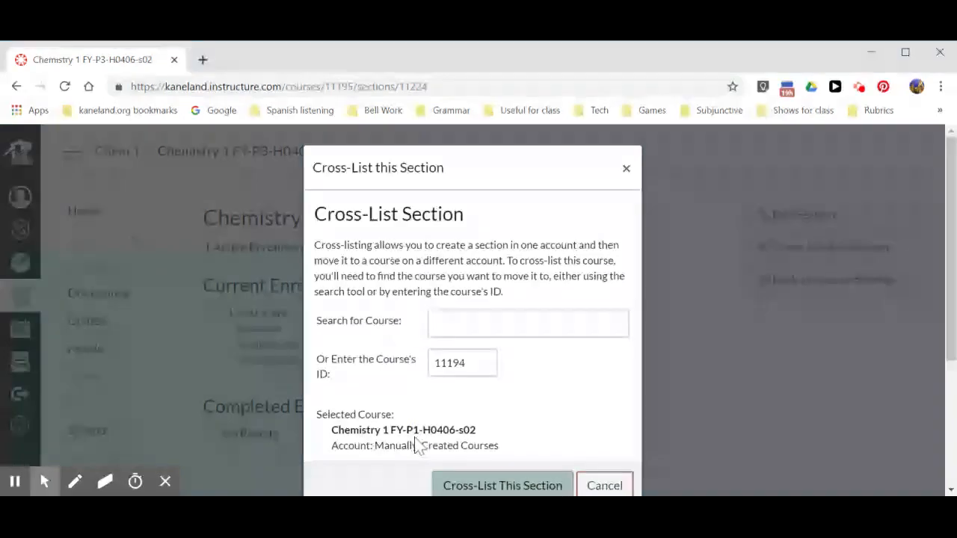
{"action": "left_click", "coordinate": [461, 487]}
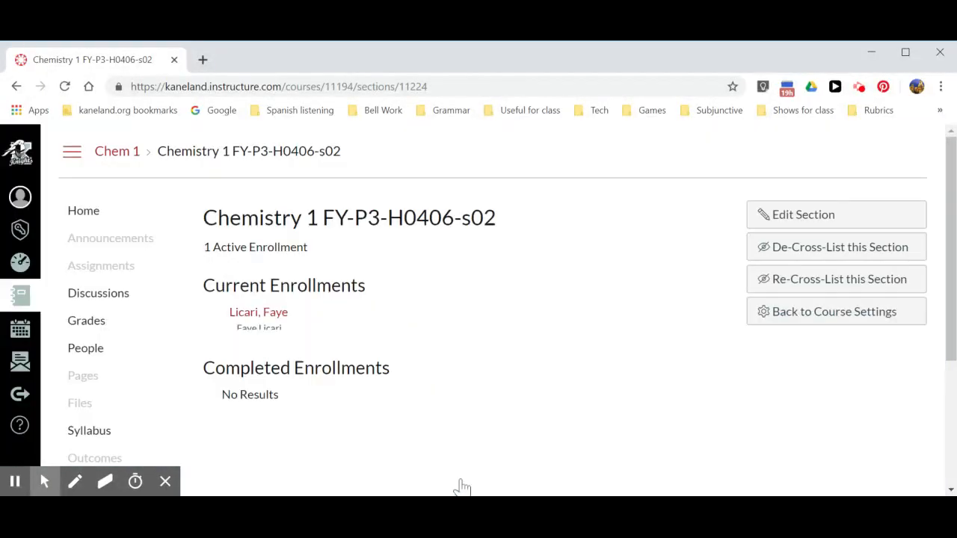
{"action": "left_click", "coordinate": [404, 159]}
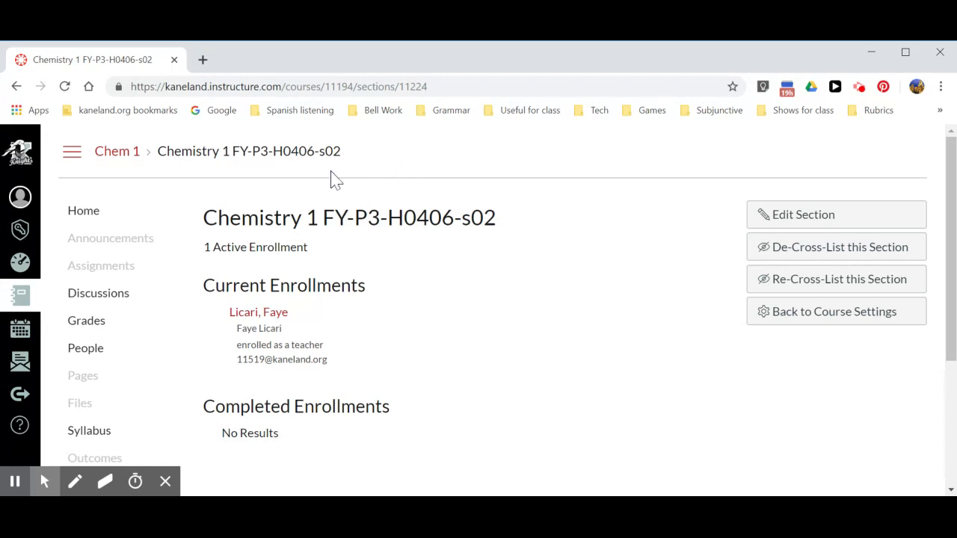
Check the list of sections in the settings of the Chemistry 1 FY-P1-H0406-s02 course
{"action": "left_click", "coordinate": [19, 263]}
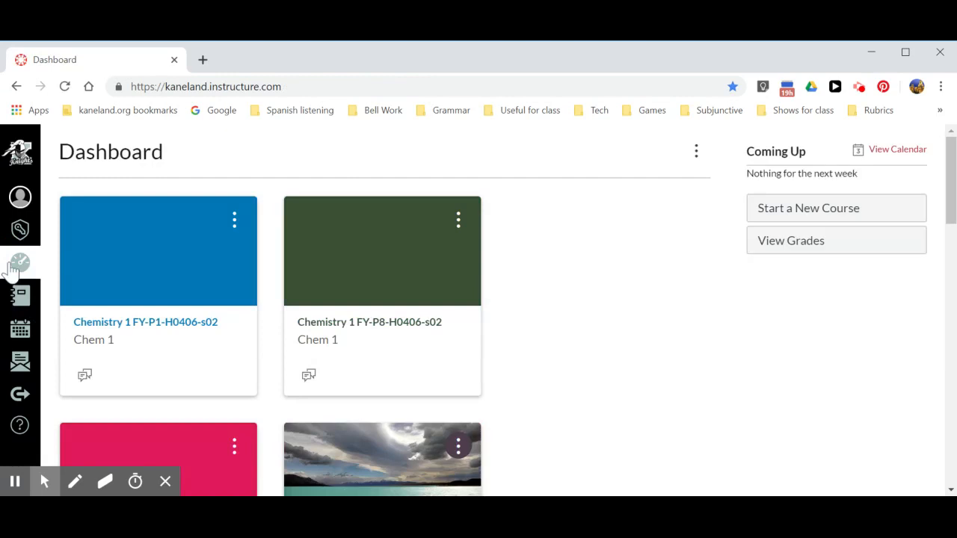
{"action": "scroll", "coordinate": [133, 252], "scroll_direction": "down", "scroll_amount": 3}
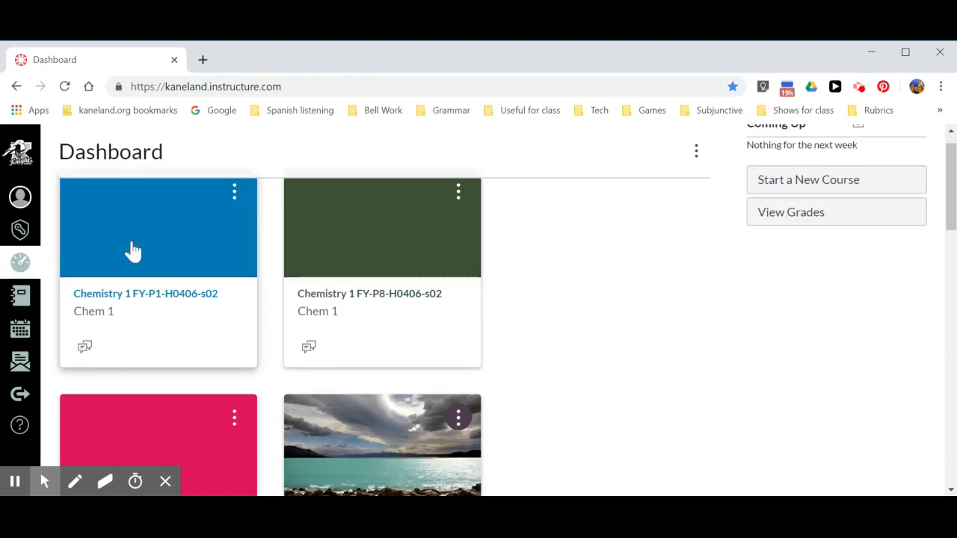
{"action": "scroll", "coordinate": [133, 252], "scroll_direction": "up", "scroll_amount": 1}
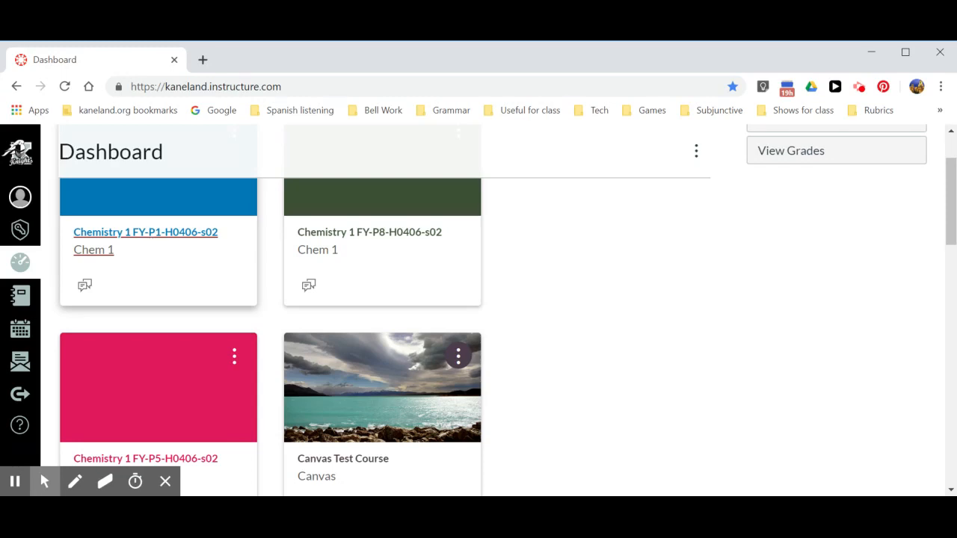
{"action": "left_click", "coordinate": [153, 244]}
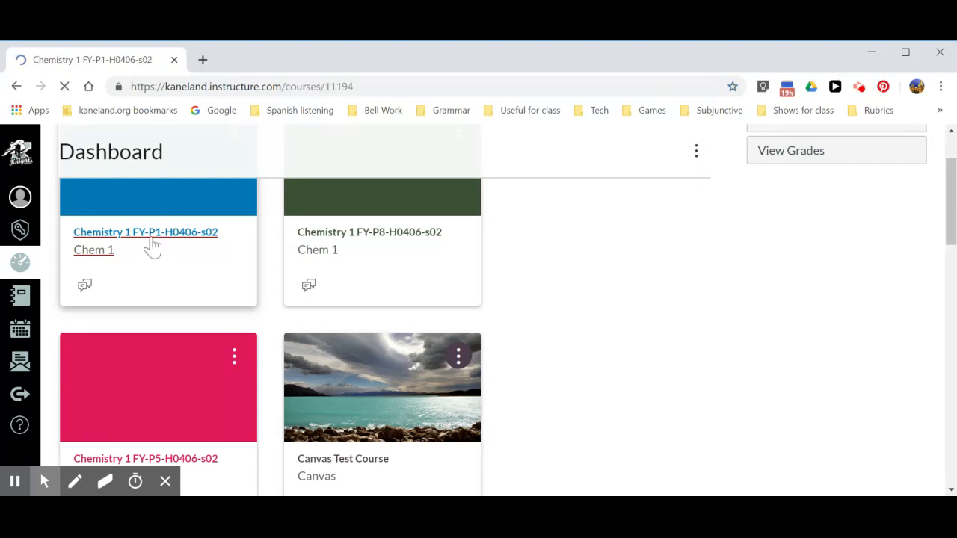
{"action": "scroll", "coordinate": [152, 244], "scroll_direction": "down", "scroll_amount": 3}
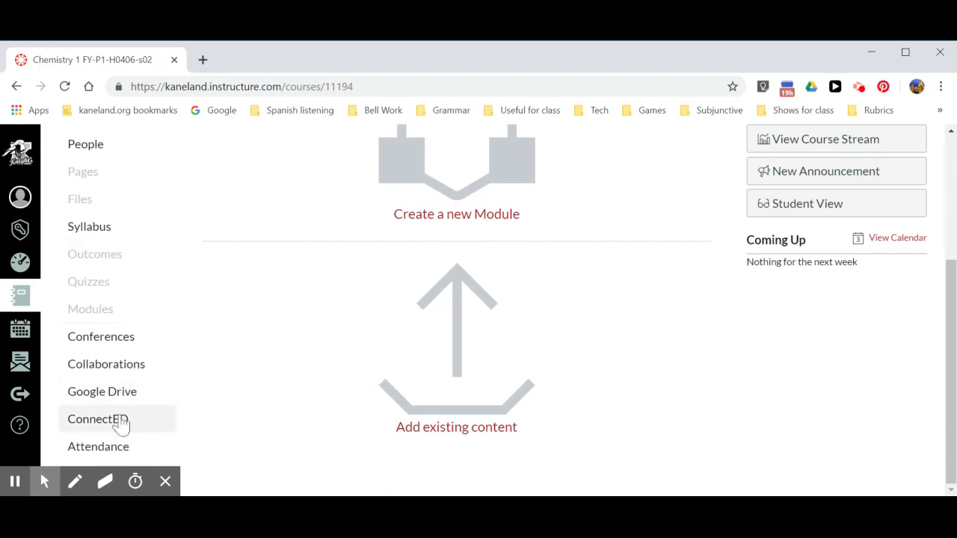
{"action": "left_click", "coordinate": [116, 471]}
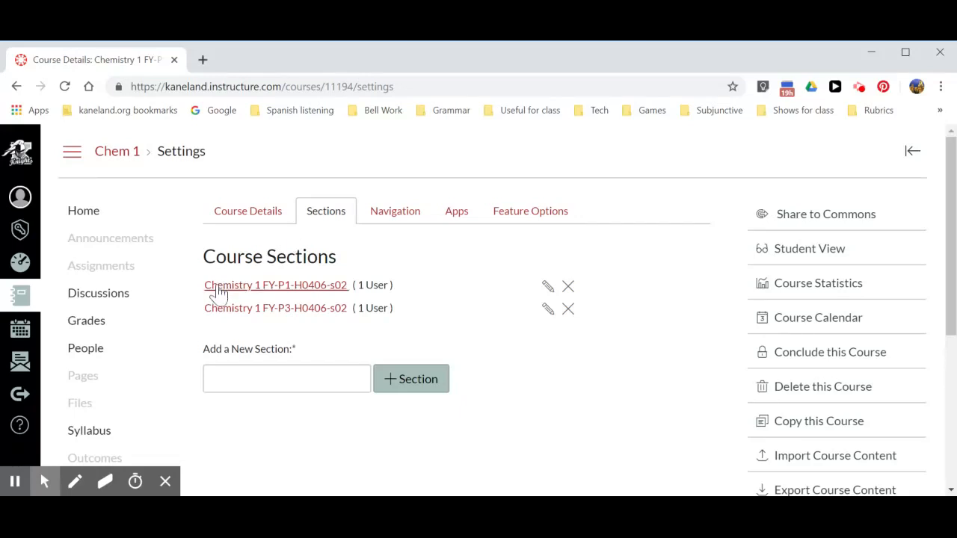
Open the Chemistry 1 FY-P8-H0406-s02 section from the sections list in its course settings
{"action": "left_click", "coordinate": [19, 266]}
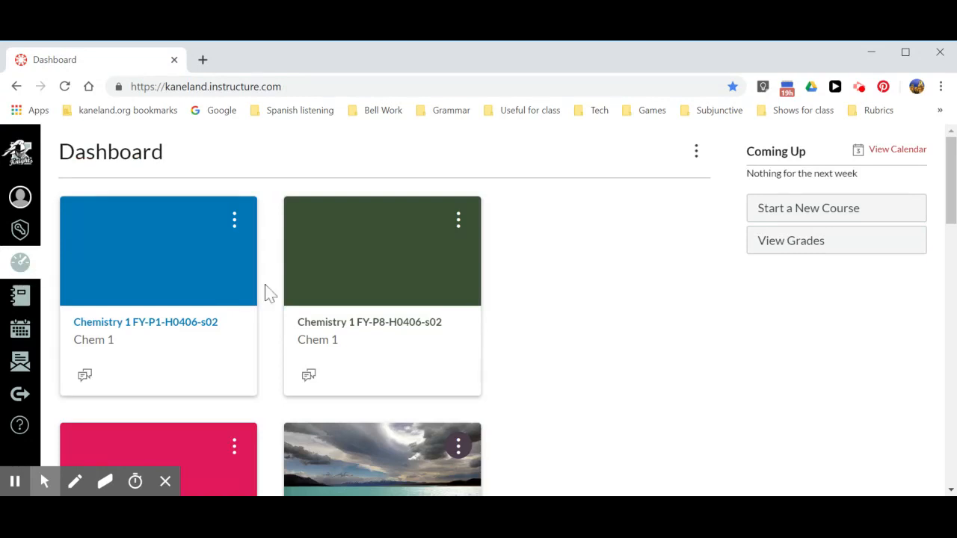
{"action": "left_click", "coordinate": [334, 322]}
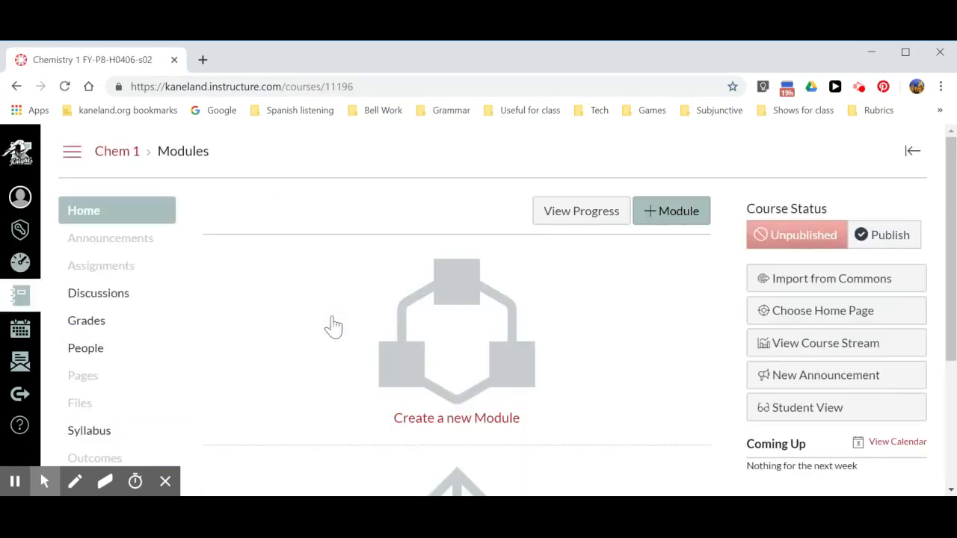
{"action": "scroll", "coordinate": [335, 327], "scroll_direction": "down", "scroll_amount": 3}
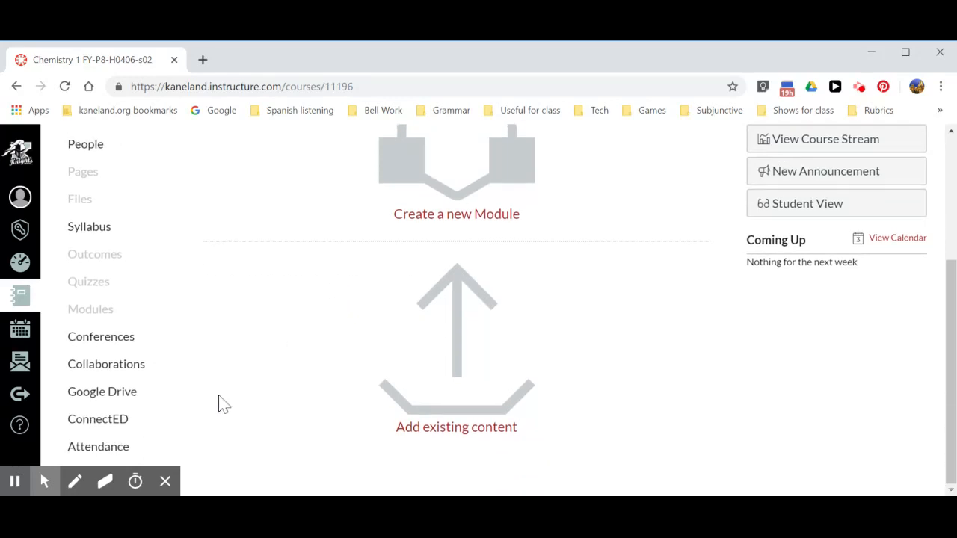
{"action": "left_click", "coordinate": [111, 467]}
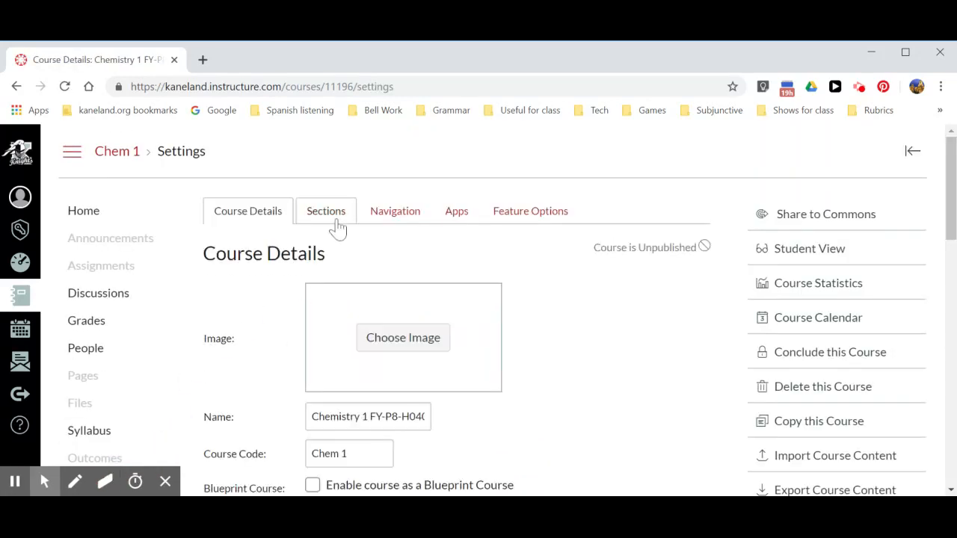
{"action": "left_click", "coordinate": [335, 215]}
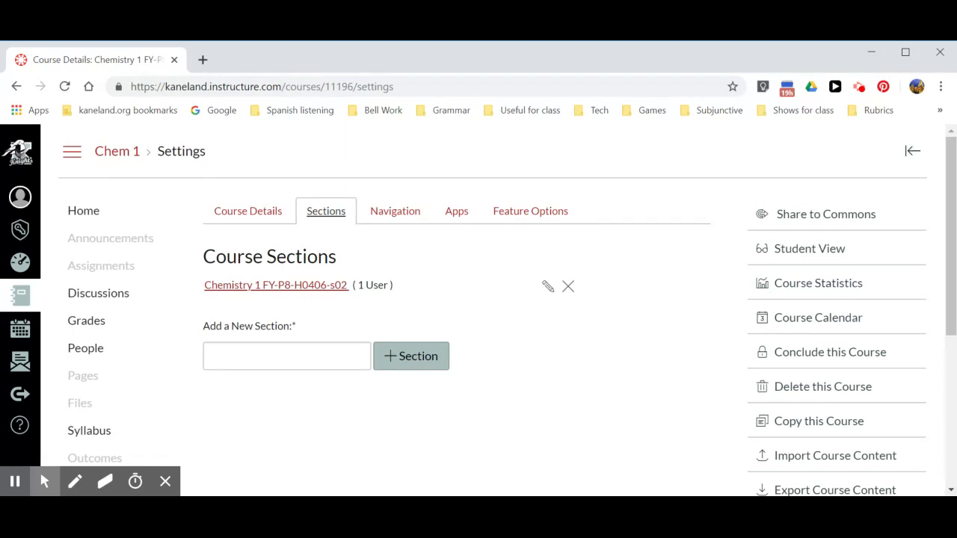
{"action": "left_click", "coordinate": [315, 286]}
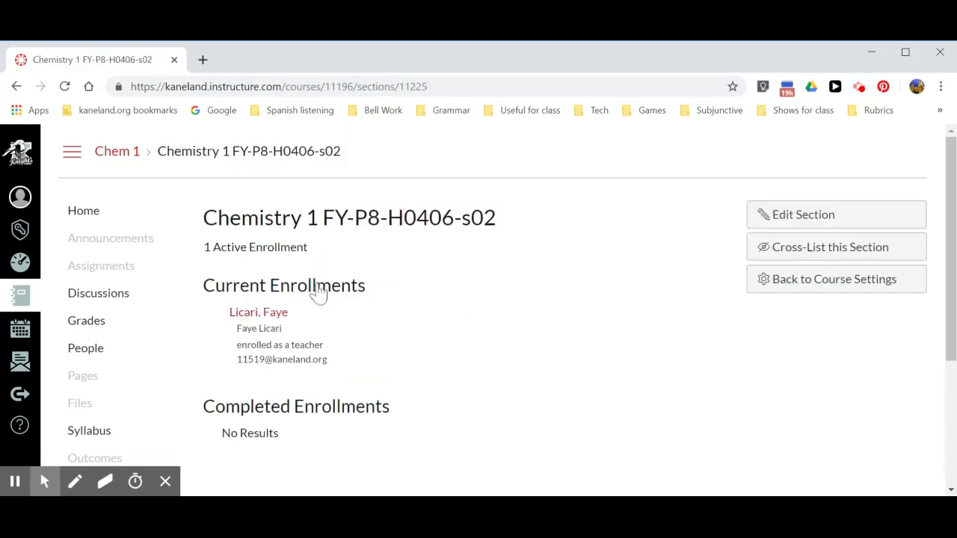
Cross-list the Chemistry 1 FY-P8-H0406-s02 section into the course with ID 11194
{"action": "left_click", "coordinate": [758, 248]}
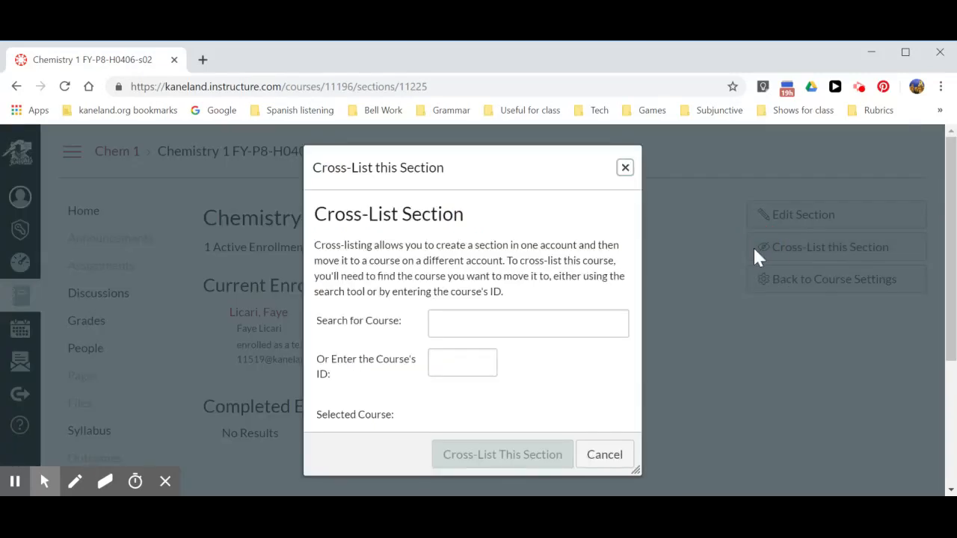
{"action": "left_click", "coordinate": [453, 367]}
{"action": "type", "text": "11194"}
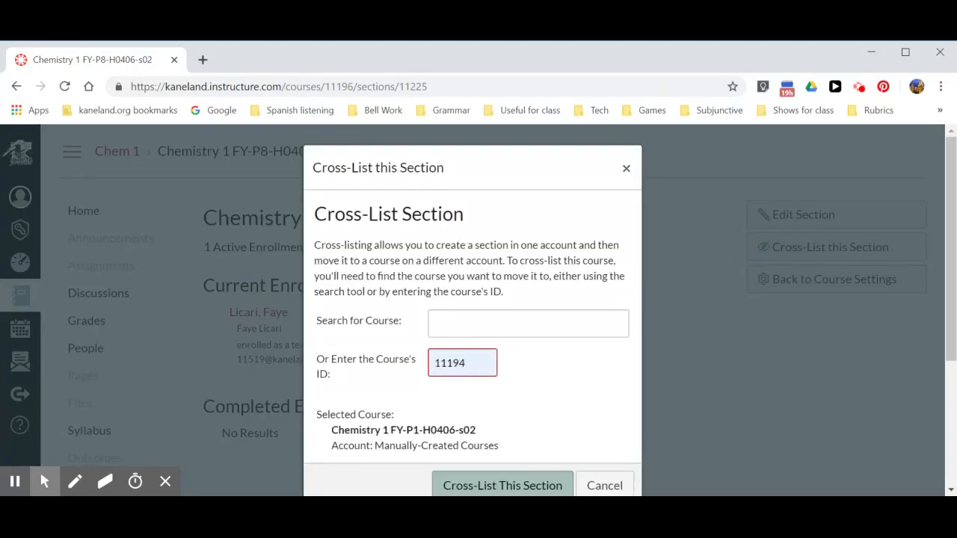
{"action": "left_click", "coordinate": [456, 487]}
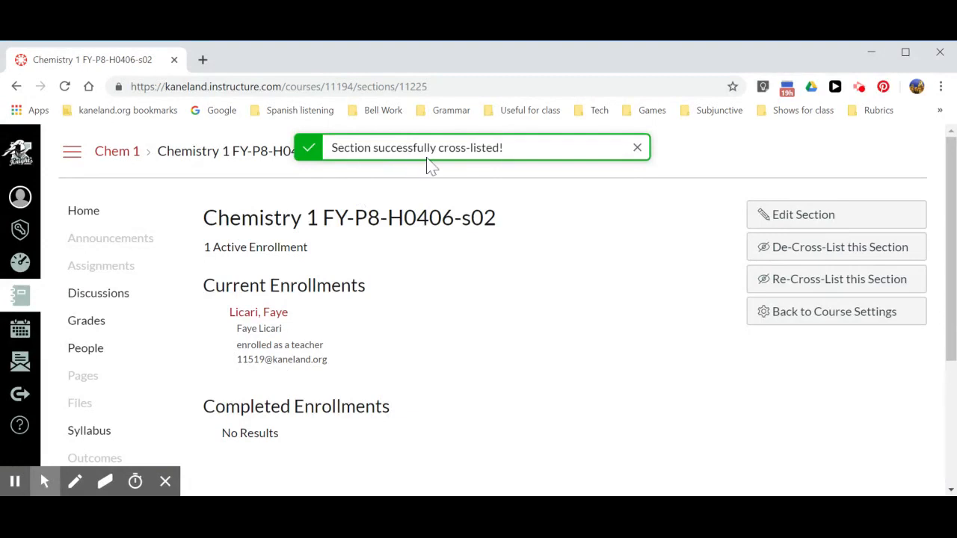
Open the Chemistry 1 FY-P5-H0406-s02 section from the sections list in its course settings
{"action": "left_click", "coordinate": [21, 264]}
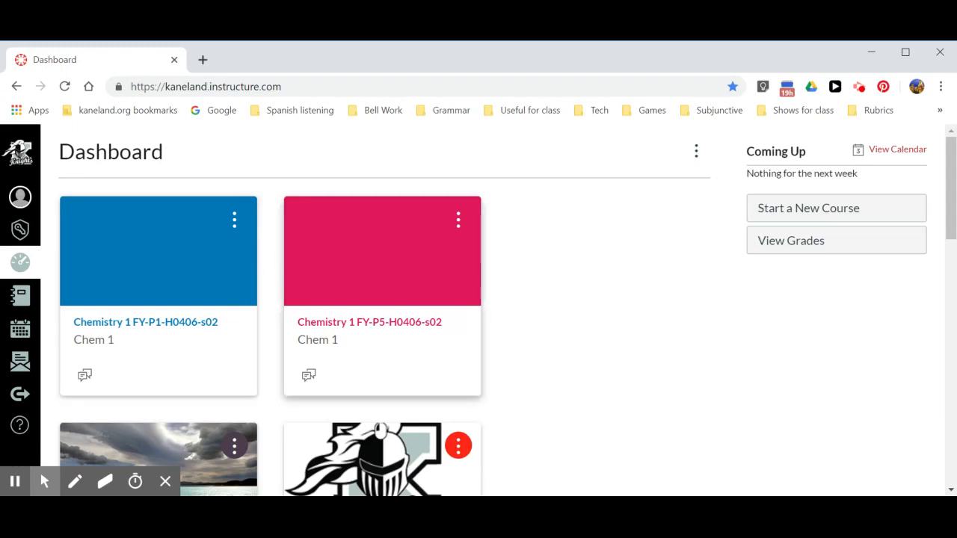
{"action": "left_click", "coordinate": [334, 338]}
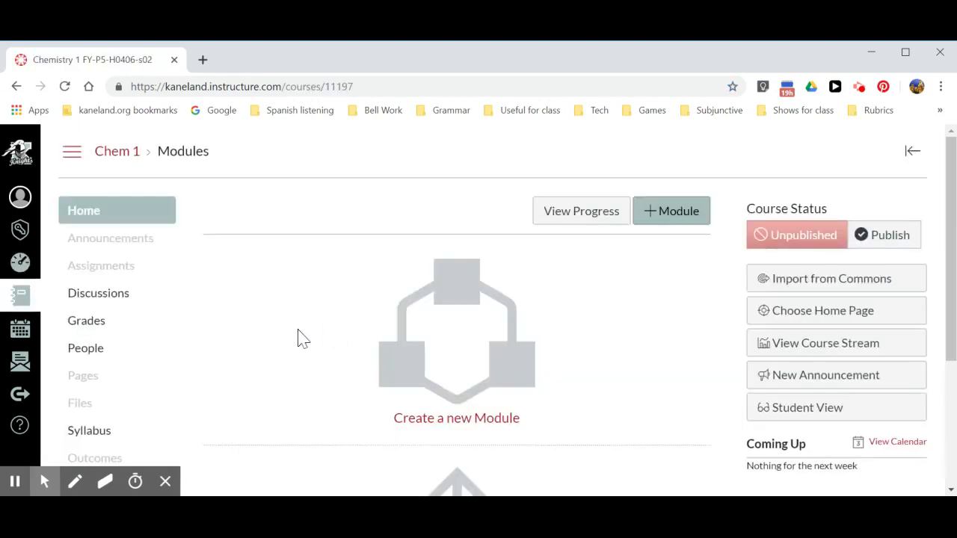
{"action": "scroll", "coordinate": [232, 352], "scroll_direction": "down", "scroll_amount": 2}
{"action": "scroll", "coordinate": [231, 351], "scroll_direction": "down", "scroll_amount": 1}
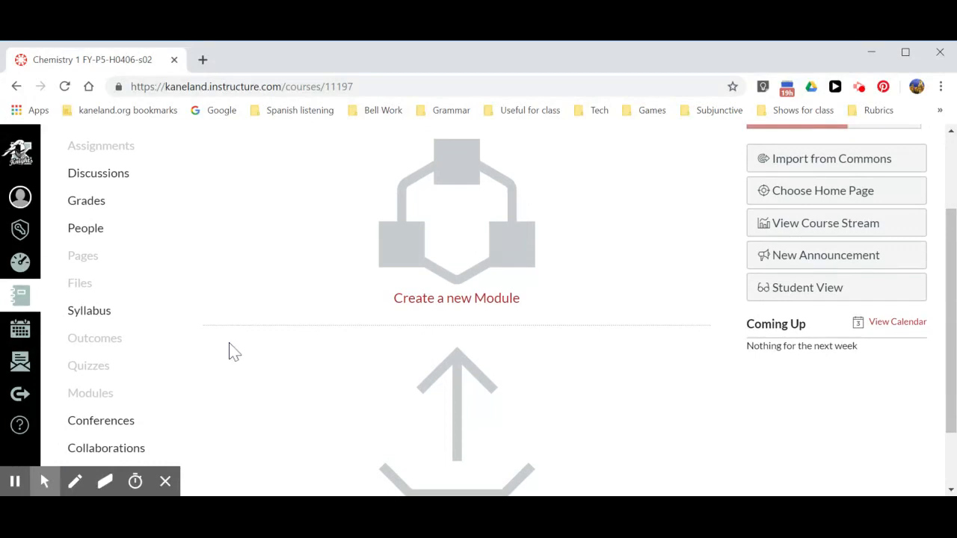
{"action": "scroll", "coordinate": [232, 351], "scroll_direction": "down", "scroll_amount": 1}
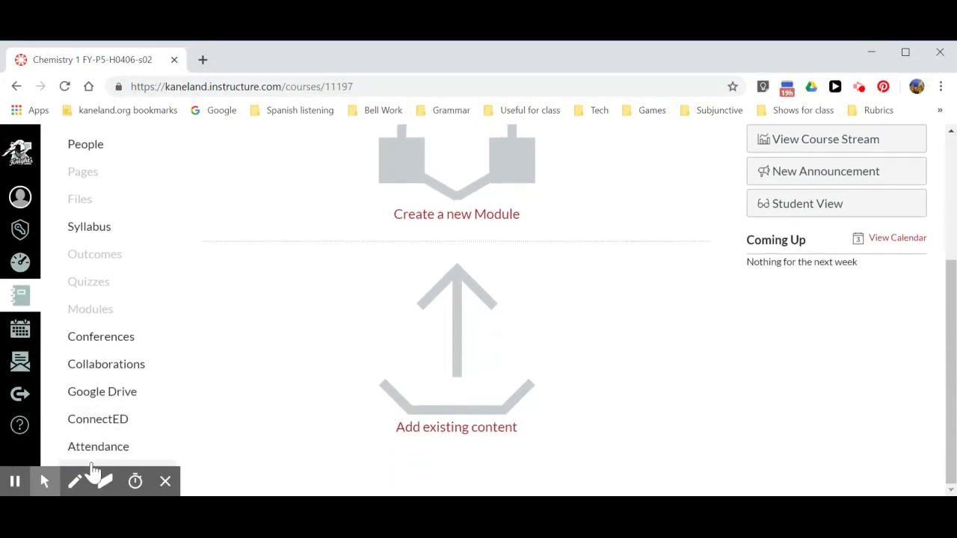
{"action": "left_click", "coordinate": [93, 471]}
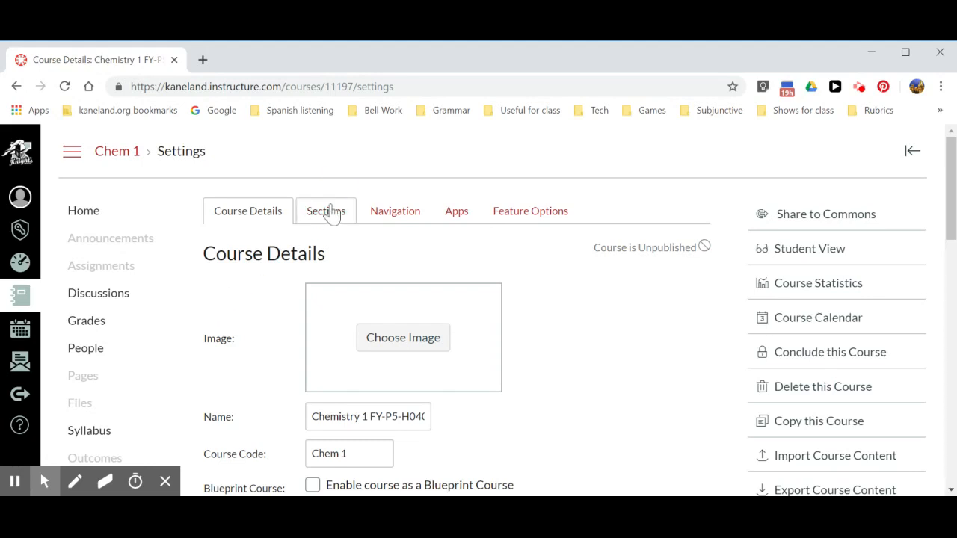
{"action": "left_click", "coordinate": [332, 216]}
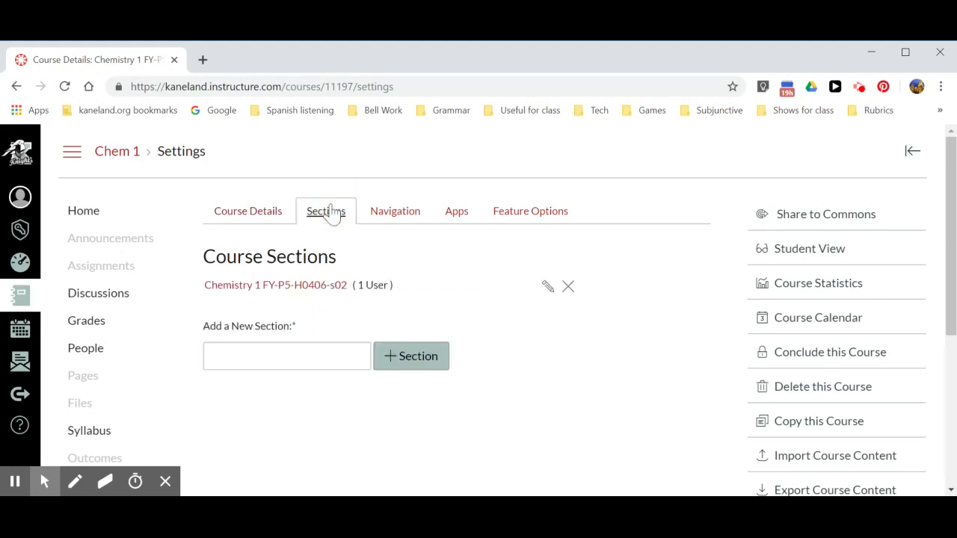
{"action": "left_click", "coordinate": [281, 288]}
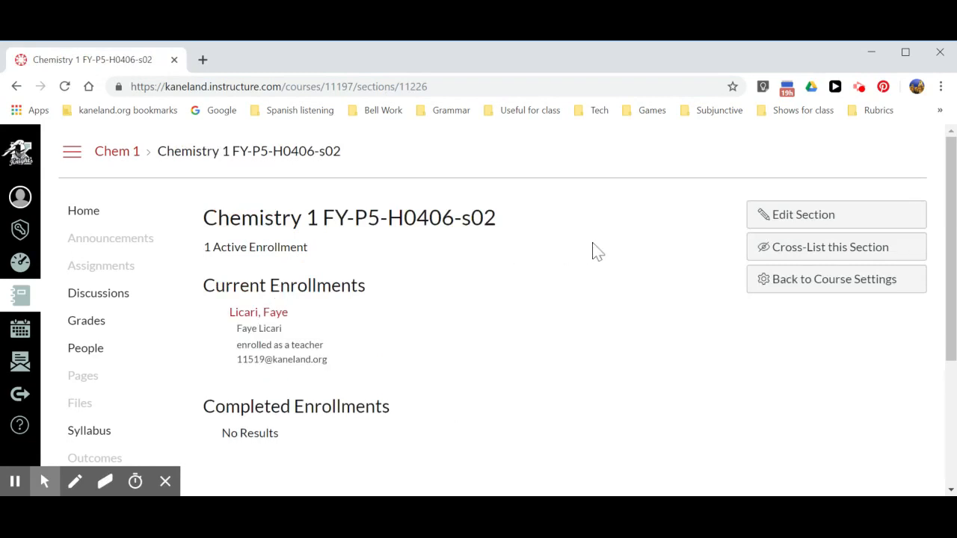
Cross-list the Chemistry 1 FY-P5-H0406-s02 section into the course with ID 11194
{"action": "left_click", "coordinate": [782, 254]}
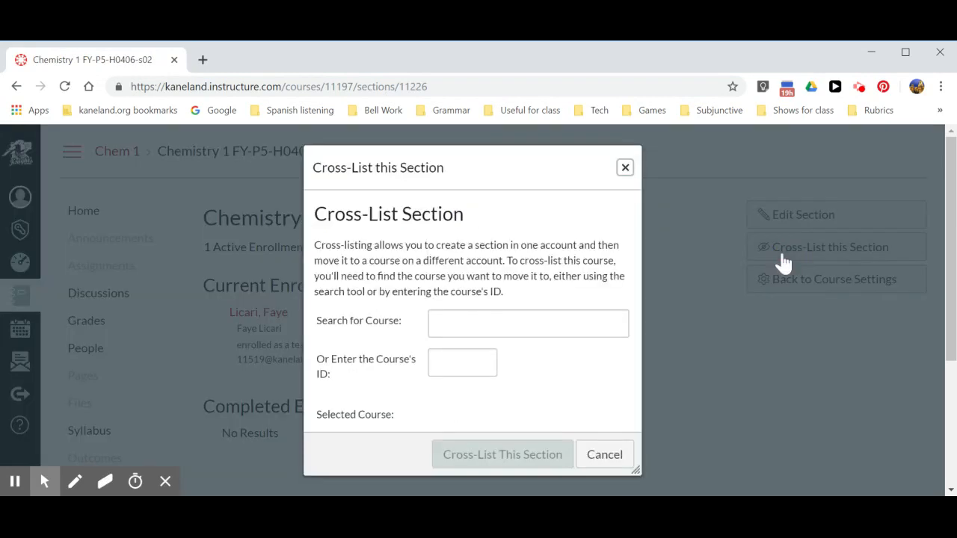
{"action": "left_click", "coordinate": [462, 364]}
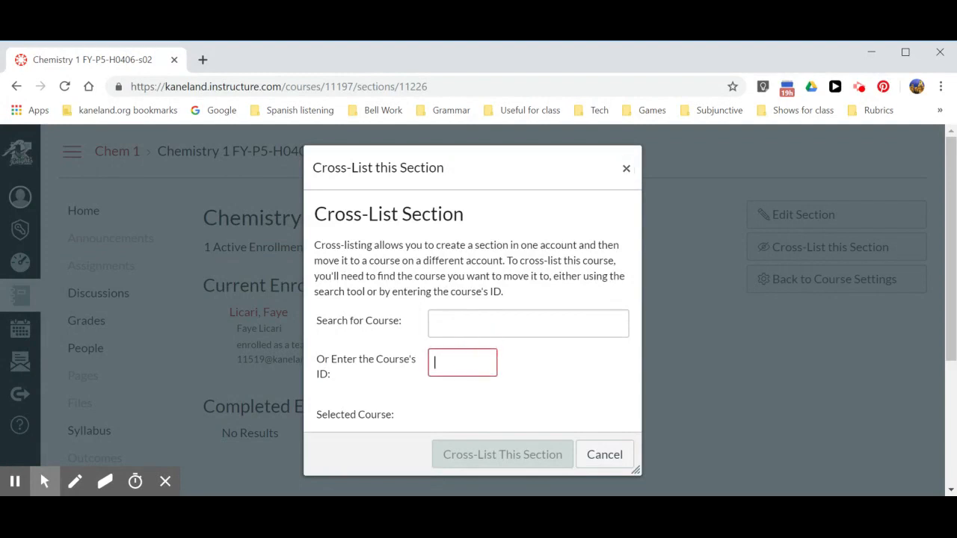
{"action": "type", "text": "11194"}
{"action": "key", "text": "Tab"}
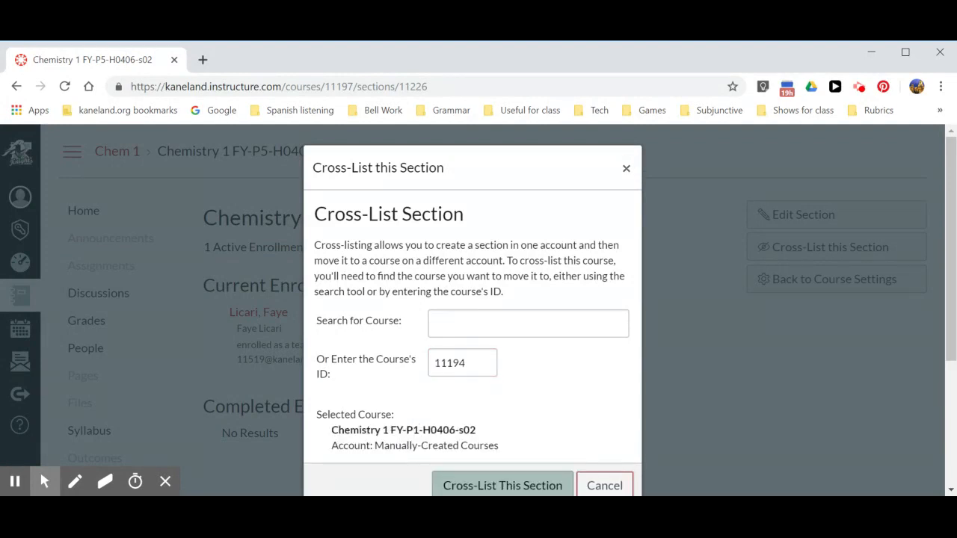
{"action": "left_click", "coordinate": [467, 486]}
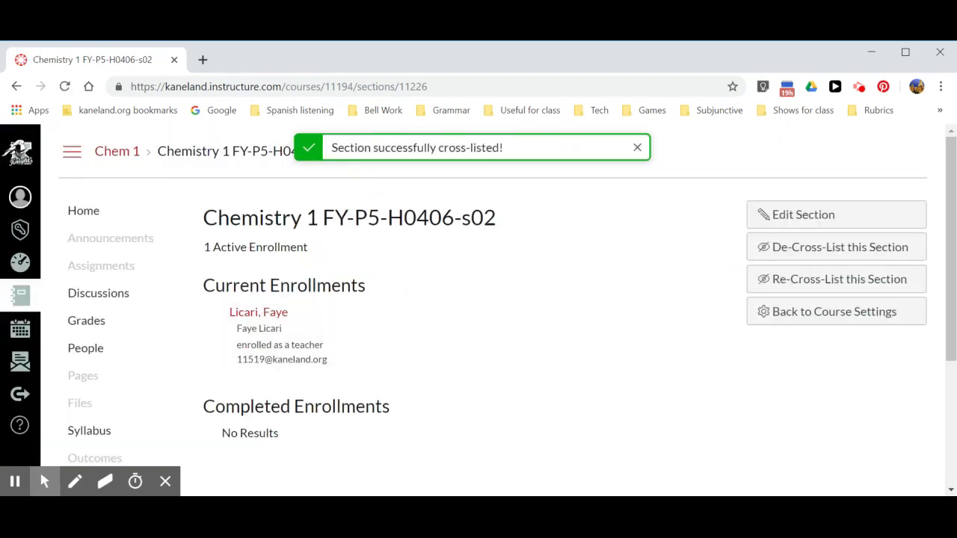
Return to the dashboard and open the combined Chemistry 1 FY-P1-H0406-s02 course
{"action": "left_click", "coordinate": [13, 262]}
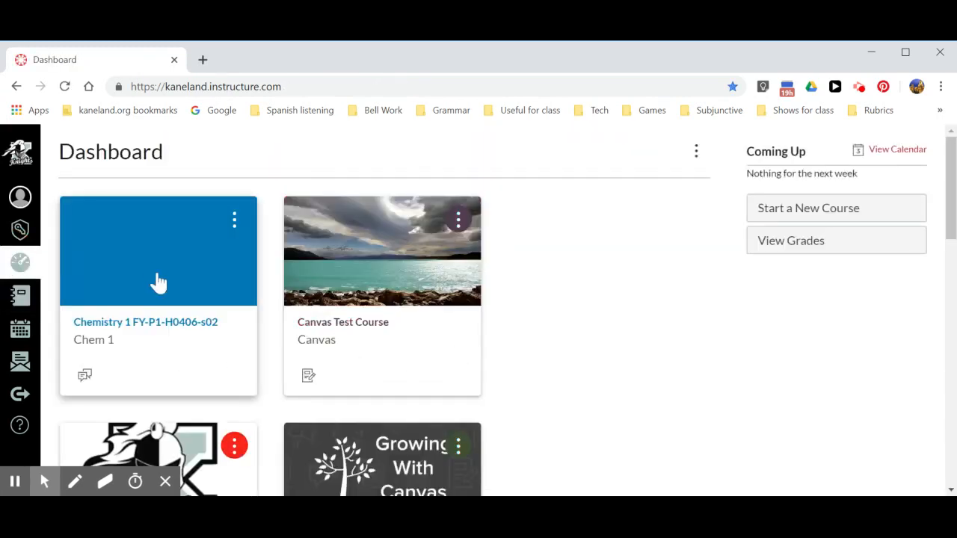
{"action": "left_click", "coordinate": [139, 331]}
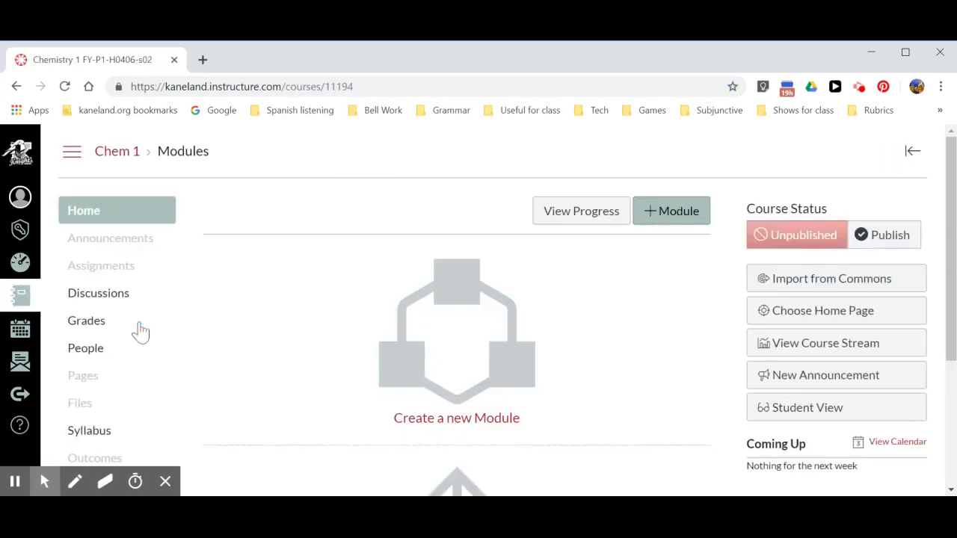